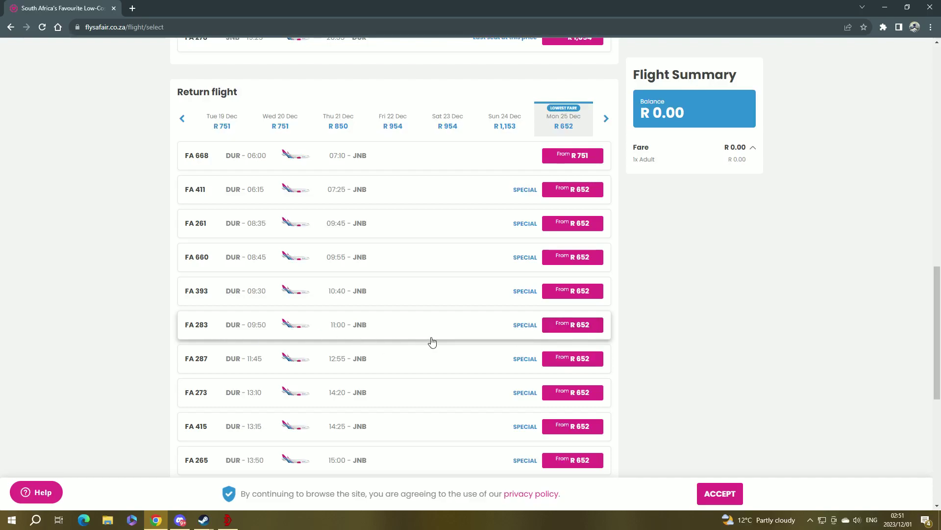
{"action": "scroll", "coordinate": [81, 361], "scroll_direction": "up", "scroll_amount": 5}
{"action": "scroll", "coordinate": [80, 360], "scroll_direction": "up", "scroll_amount": 5}
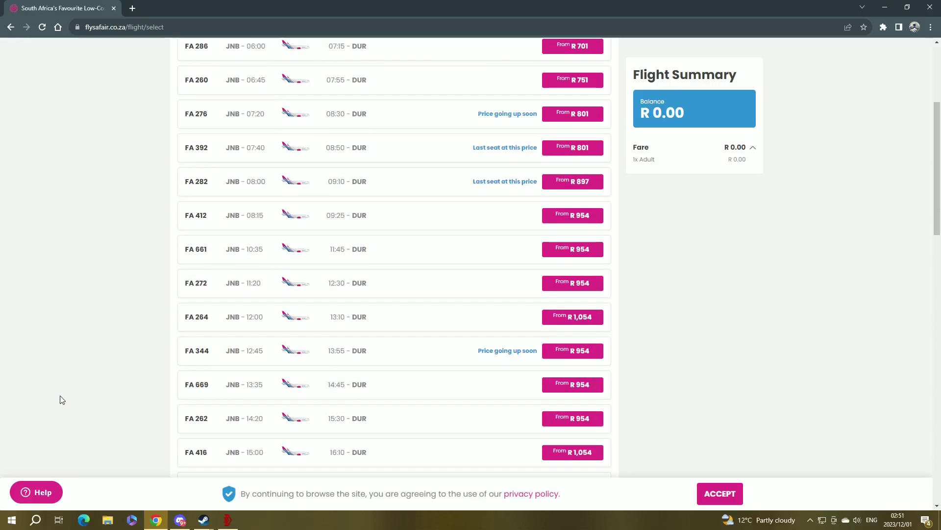
{"action": "scroll", "coordinate": [80, 360], "scroll_direction": "up", "scroll_amount": 5}
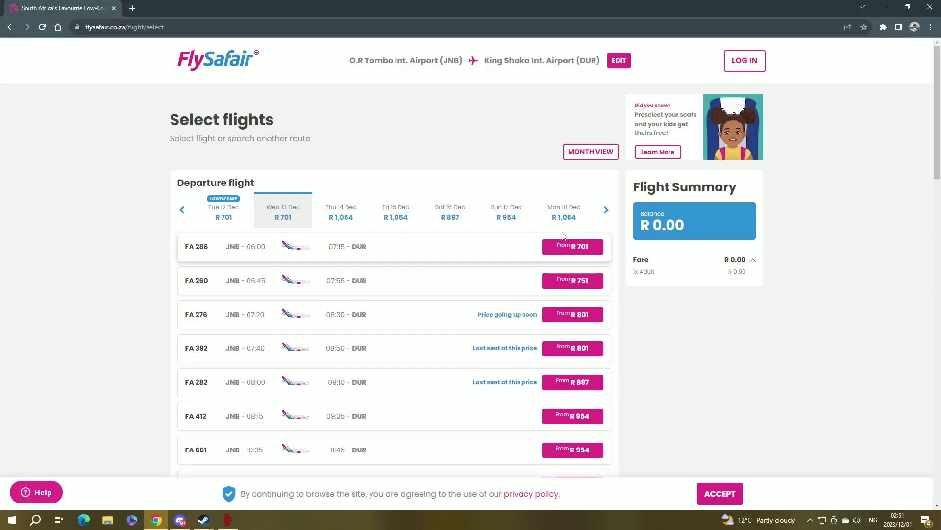
{"action": "scroll", "coordinate": [721, 390], "scroll_direction": "down", "scroll_amount": 5}
{"action": "scroll", "coordinate": [706, 394], "scroll_direction": "down", "scroll_amount": 5}
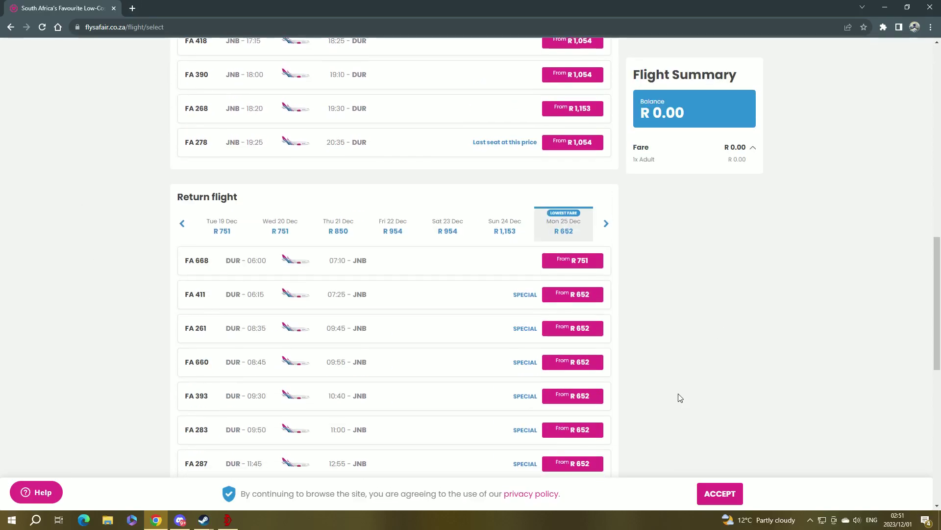
{"action": "scroll", "coordinate": [693, 388], "scroll_direction": "down", "scroll_amount": 3}
{"action": "scroll", "coordinate": [692, 388], "scroll_direction": "down", "scroll_amount": 5}
{"action": "scroll", "coordinate": [793, 235], "scroll_direction": "up", "scroll_amount": 15}
{"action": "scroll", "coordinate": [794, 227], "scroll_direction": "up", "scroll_amount": 3}
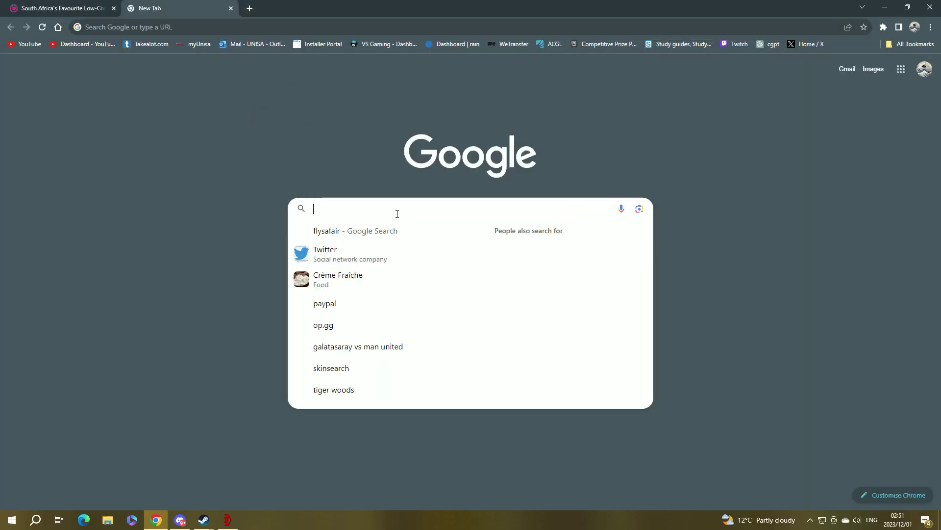
Step: Dismiss the new tab's search suggestions, then briefly bring up and hide Discord
{"action": "left_click", "coordinate": [349, 188]}
{"action": "left_click", "coordinate": [346, 210]}
{"action": "left_click", "coordinate": [258, 330]}
{"action": "left_click", "coordinate": [180, 520]}
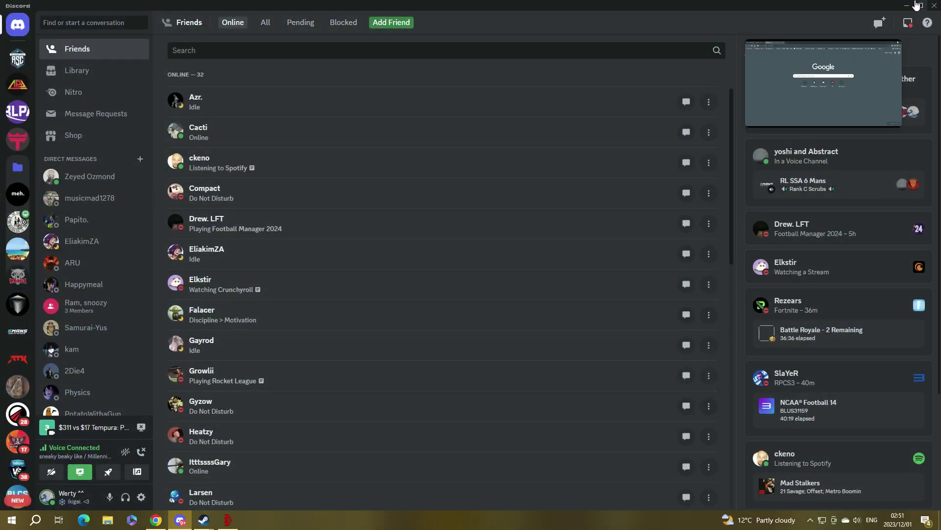
{"action": "left_click", "coordinate": [907, 6]}
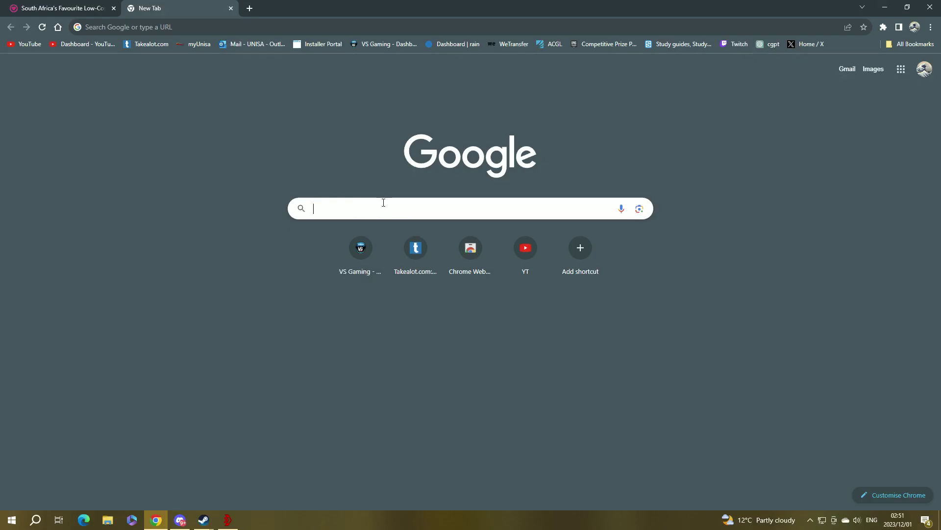
Step: Bring up the recent Google search suggestions on the blank tab, then dismiss them
{"action": "left_click", "coordinate": [383, 209]}
{"action": "left_click", "coordinate": [242, 197]}
{"action": "left_click", "coordinate": [447, 204]}
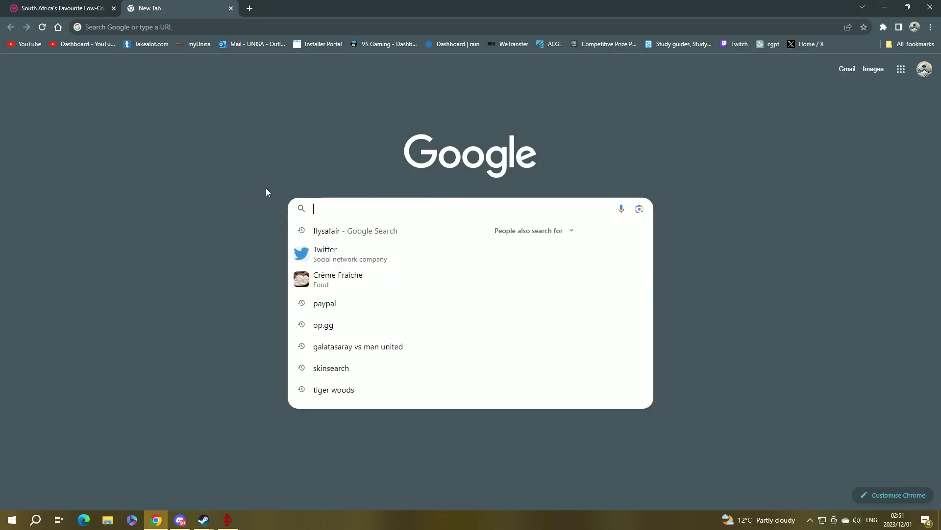
{"action": "left_click", "coordinate": [276, 228]}
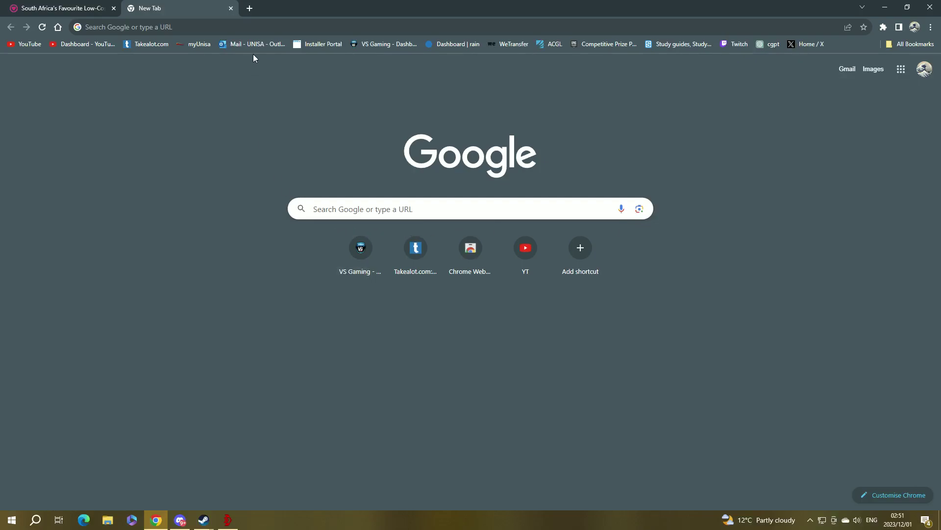
Step: Open a second blank tab and flip between the two blank tabs with Ctrl+Tab
{"action": "left_click", "coordinate": [249, 8]}
{"action": "key", "text": "ctrl+Tab"}
{"action": "key", "text": "ctrl+shift+Tab"}
{"action": "key", "text": "ctrl+shift+Tab"}
{"action": "key", "text": "ctrl+Tab"}
{"action": "key", "text": "ctrl+shift+Tab"}
{"action": "key", "text": "ctrl+Tab"}
{"action": "key", "text": "ctrl+shift+Tab"}
{"action": "key", "text": "ctrl+Tab"}
{"action": "key", "text": "ctrl+shift+Tab"}
{"action": "key", "text": "ctrl+Tab"}
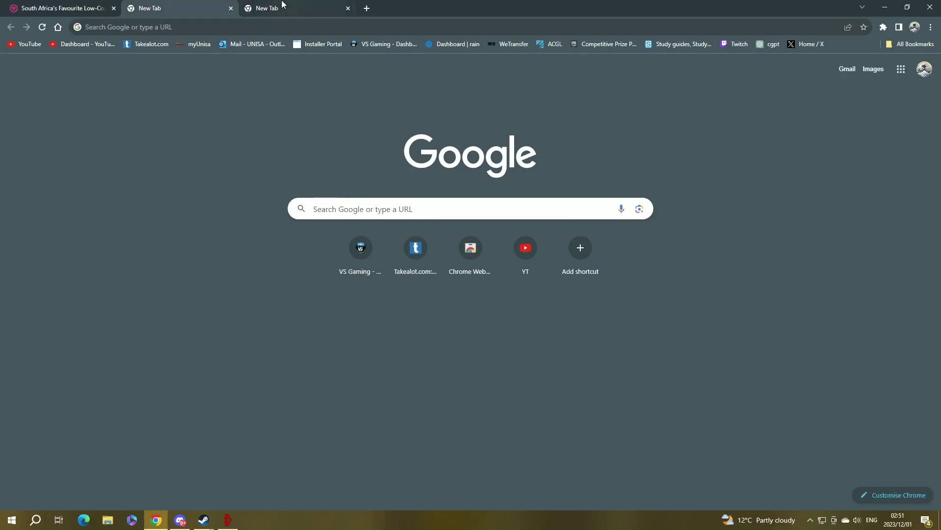
{"action": "key", "text": "ctrl+shift+Tab"}
Step: Cancel address editing and switch between the blank tabs from the tab strip
{"action": "key", "text": "Escape"}
{"action": "key", "text": "ctrl+Tab"}
{"action": "key", "text": "ctrl+shift+Tab"}
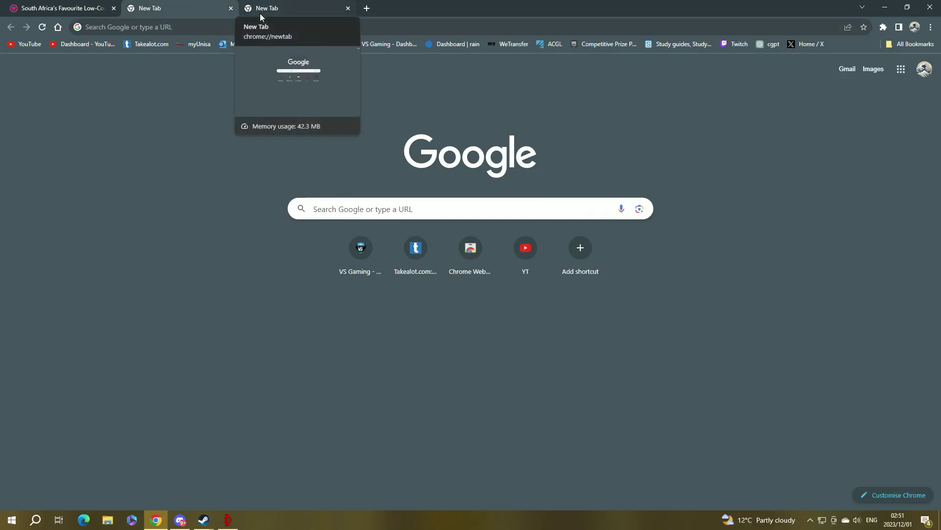
{"action": "left_click", "coordinate": [260, 13]}
{"action": "left_click", "coordinate": [130, 8]}
{"action": "left_click", "coordinate": [257, 7]}
{"action": "left_click", "coordinate": [128, 6]}
{"action": "left_click", "coordinate": [214, 6]}
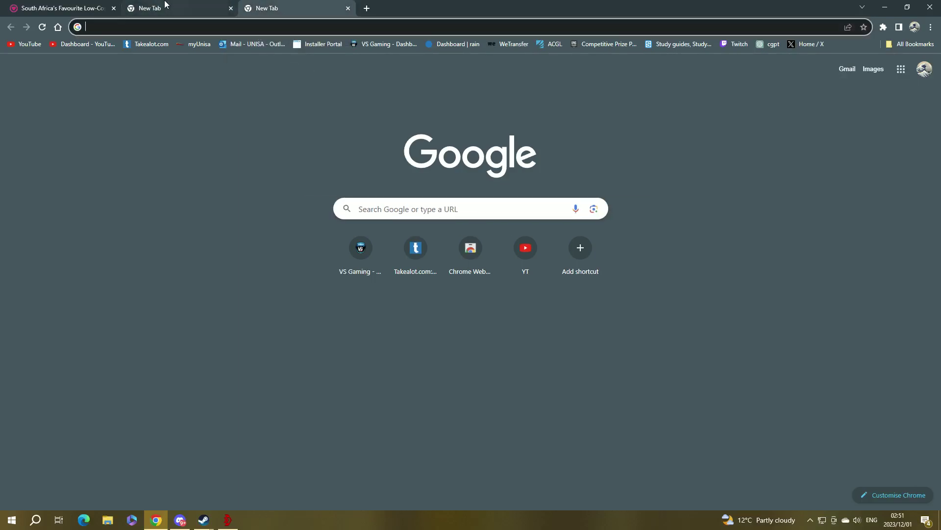